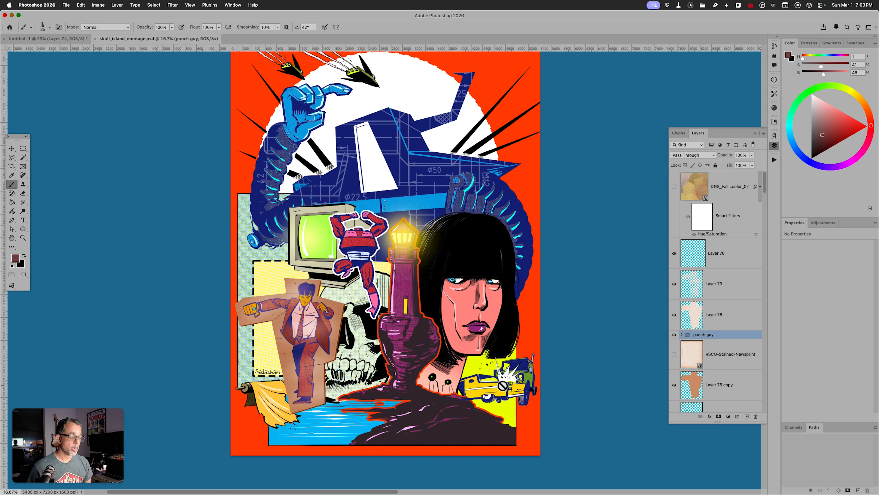
Switch from skull_island_montage.psd to the Untitled-1 punch guy document
{"action": "left_click", "coordinate": [75, 39]}
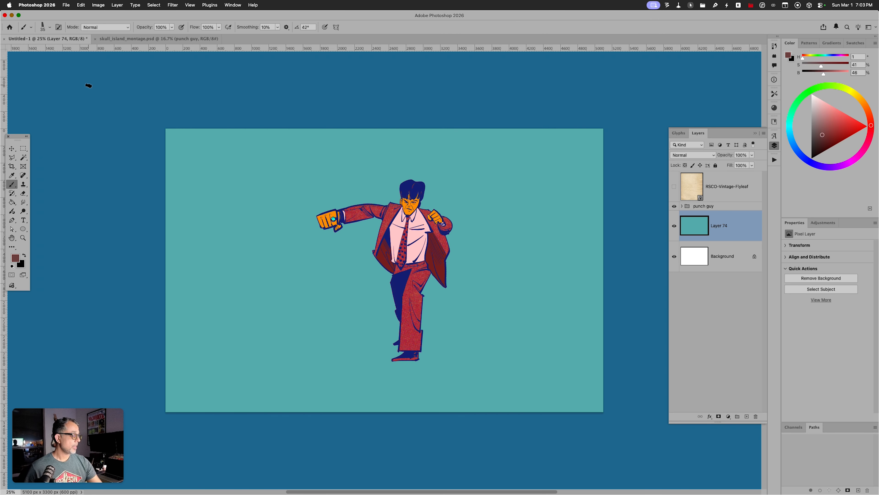
Check the punch guy group, then add an empty Layer 75 above teal Layer 74
{"action": "left_click", "coordinate": [682, 206]}
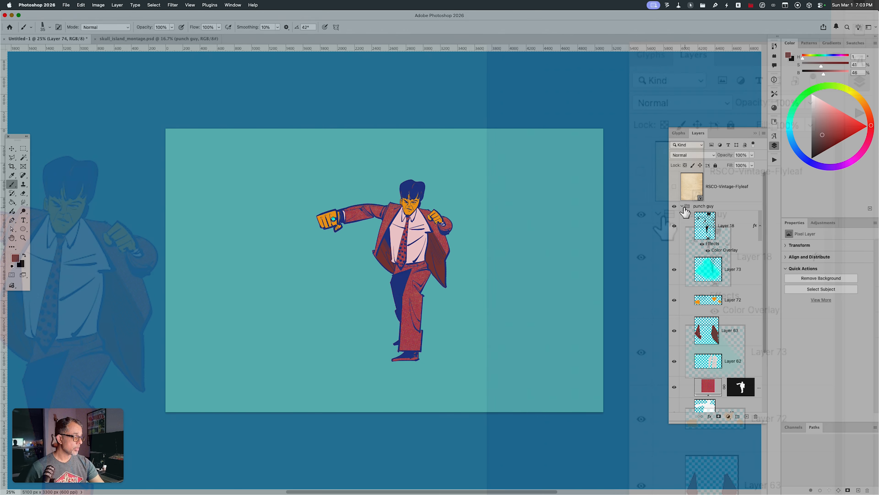
{"action": "left_click", "coordinate": [683, 207]}
{"action": "left_click", "coordinate": [683, 207]}
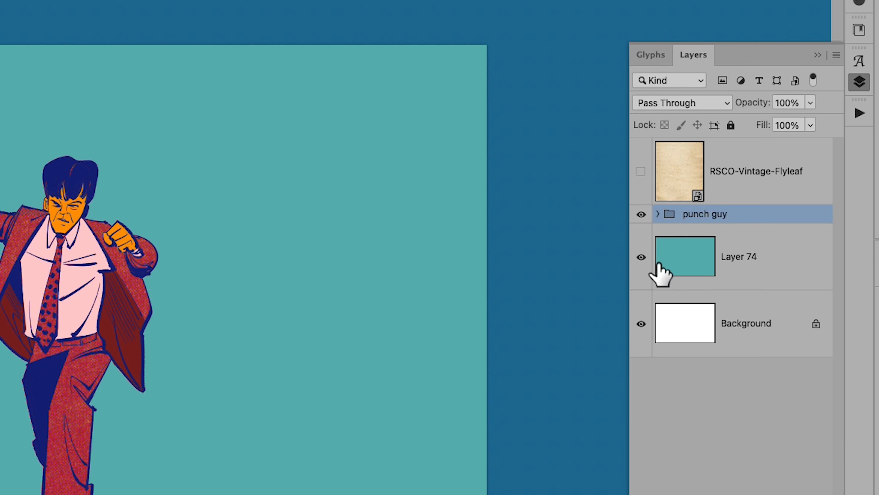
{"action": "left_click", "coordinate": [641, 215]}
{"action": "left_click", "coordinate": [640, 215]}
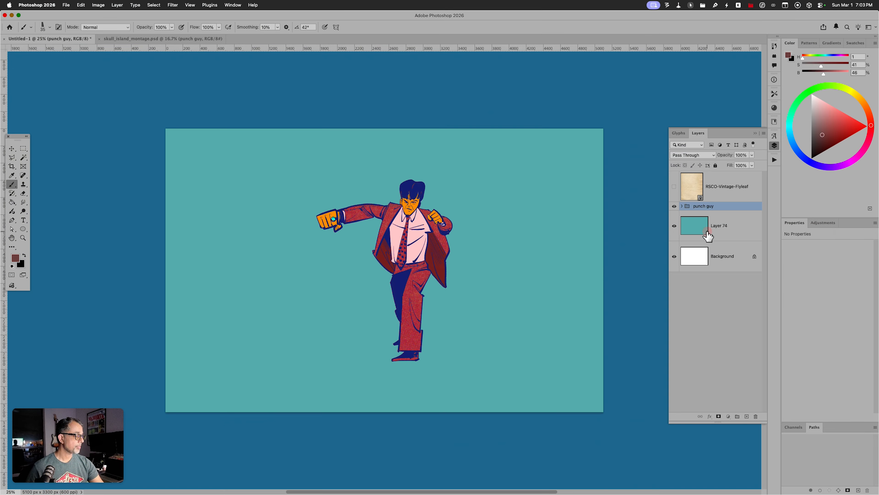
{"action": "left_click", "coordinate": [693, 274]}
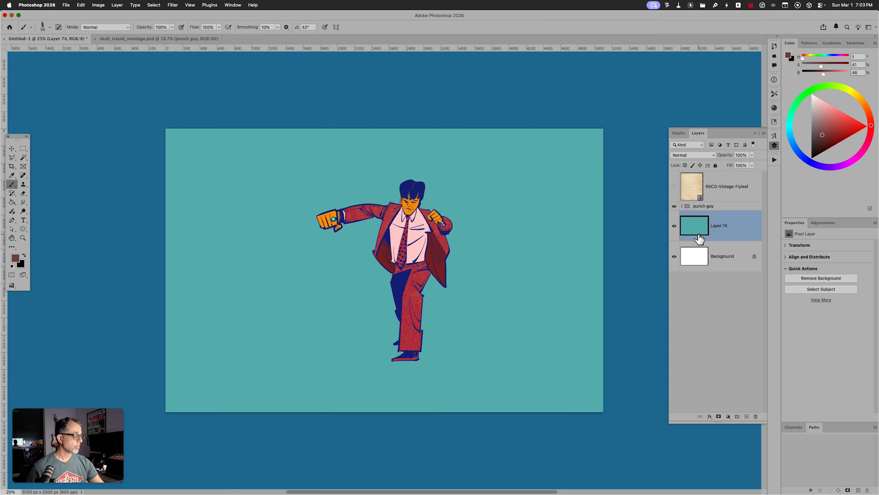
{"action": "key", "text": "alt+shift+super+n"}
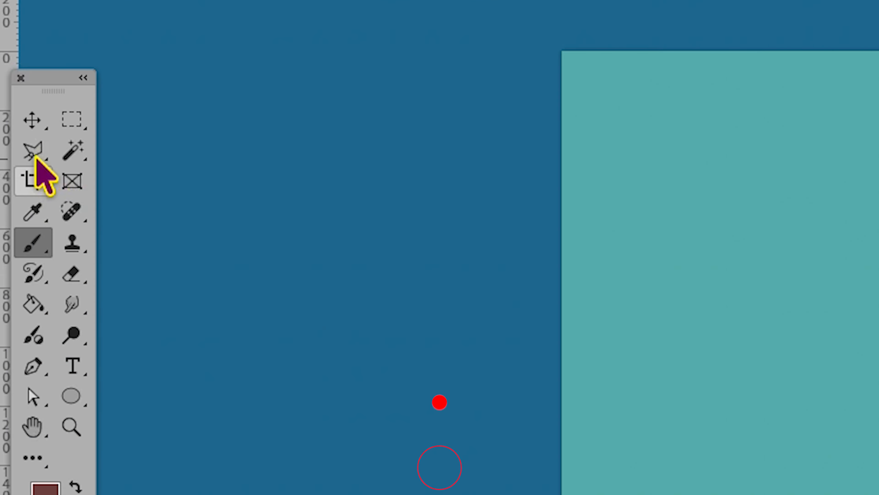
With the Polygonal Lasso, trace jagged points from the fist down the left leg to below the foot
{"action": "left_click", "coordinate": [12, 158]}
{"action": "left_click", "coordinate": [306, 215]}
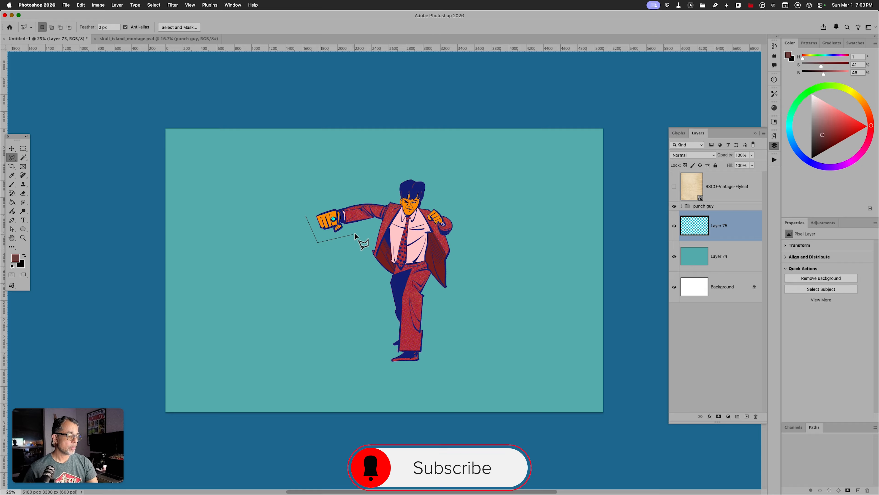
{"action": "left_click", "coordinate": [359, 232]}
{"action": "left_click", "coordinate": [366, 239]}
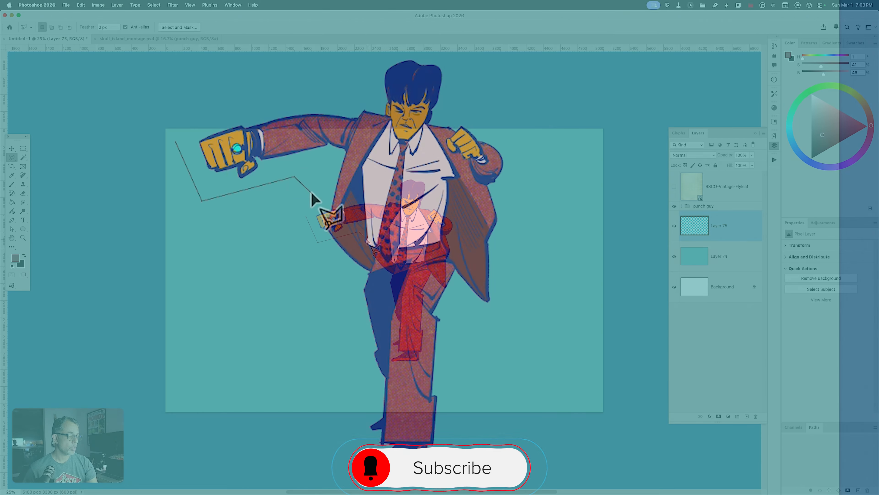
{"action": "left_click", "coordinate": [357, 257]}
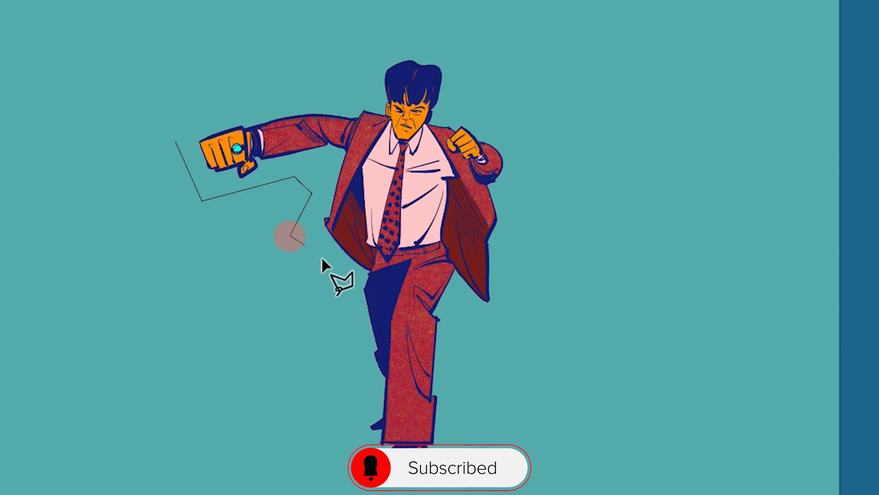
{"action": "left_click", "coordinate": [348, 280]}
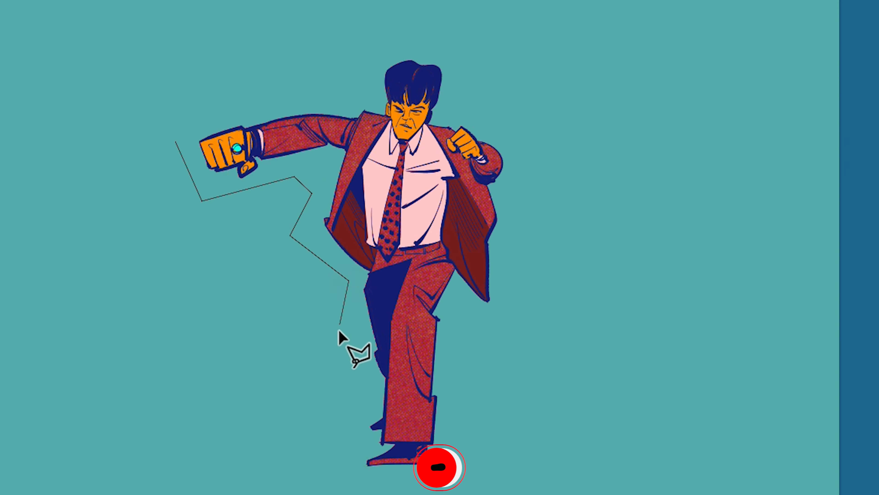
{"action": "left_click", "coordinate": [340, 334]}
{"action": "left_click", "coordinate": [364, 381]}
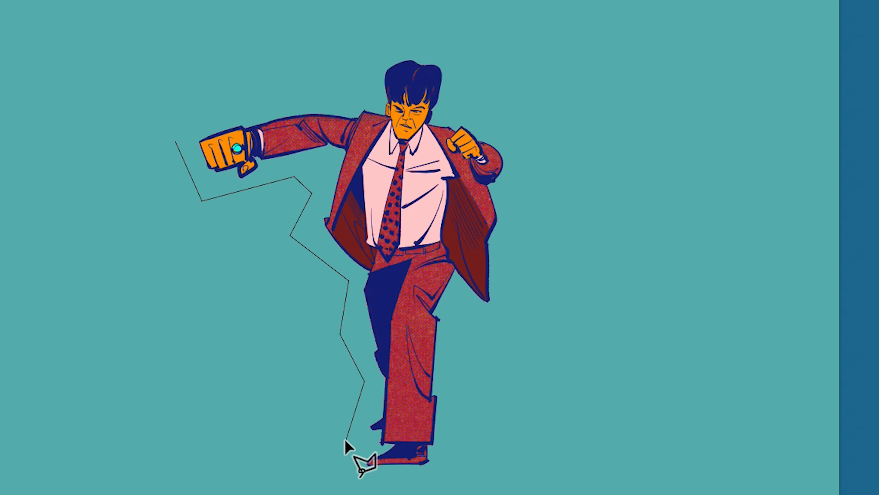
{"action": "left_click", "coordinate": [444, 487]}
Continue the jagged outline up the right side, over the head and arm, and close it
{"action": "left_click", "coordinate": [465, 315]}
{"action": "left_click", "coordinate": [494, 332]}
{"action": "left_click", "coordinate": [530, 311]}
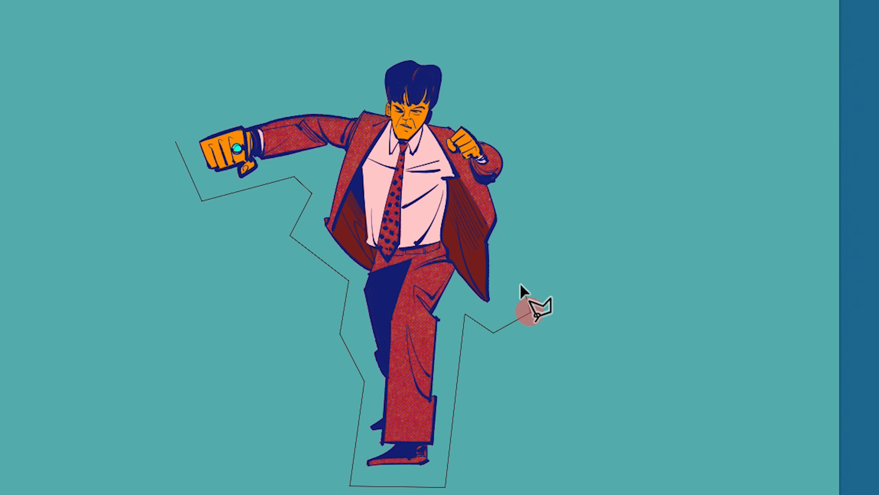
{"action": "left_click", "coordinate": [517, 283]}
{"action": "left_click", "coordinate": [541, 155]}
{"action": "left_click", "coordinate": [460, 92]}
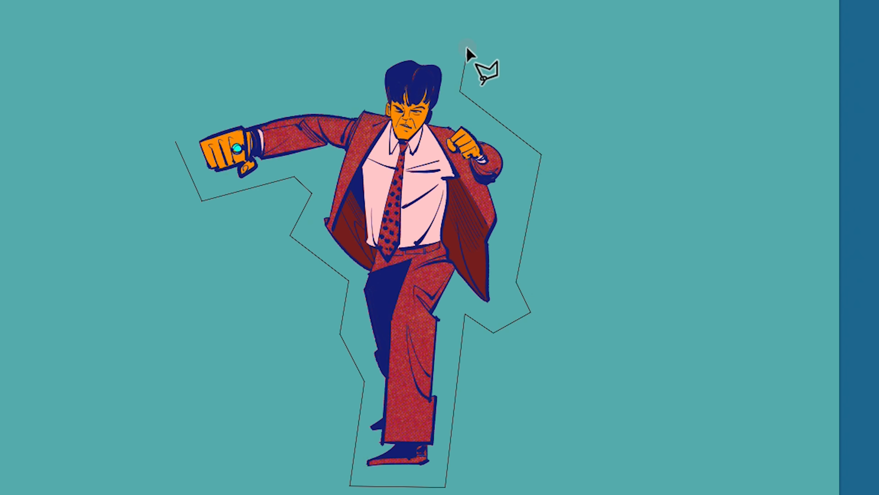
{"action": "left_click", "coordinate": [467, 47]}
{"action": "left_click", "coordinate": [372, 35]}
{"action": "left_click", "coordinate": [358, 85]}
{"action": "left_click", "coordinate": [294, 87]}
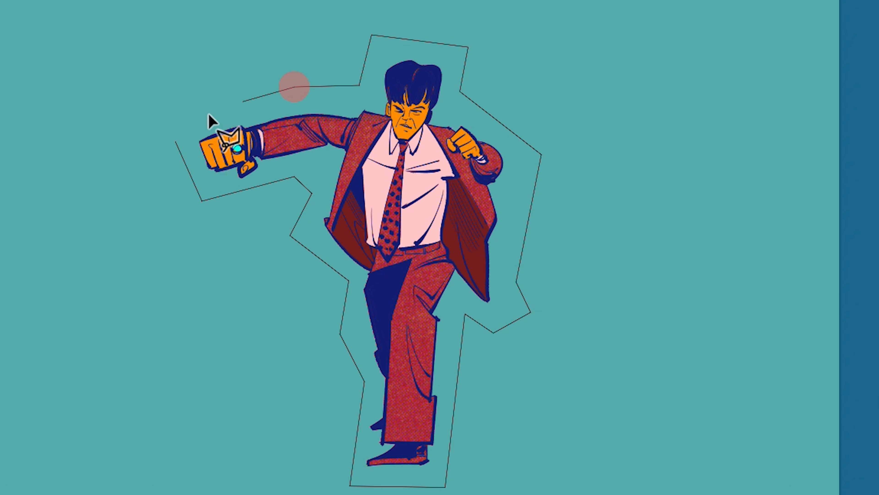
{"action": "left_click", "coordinate": [176, 141]}
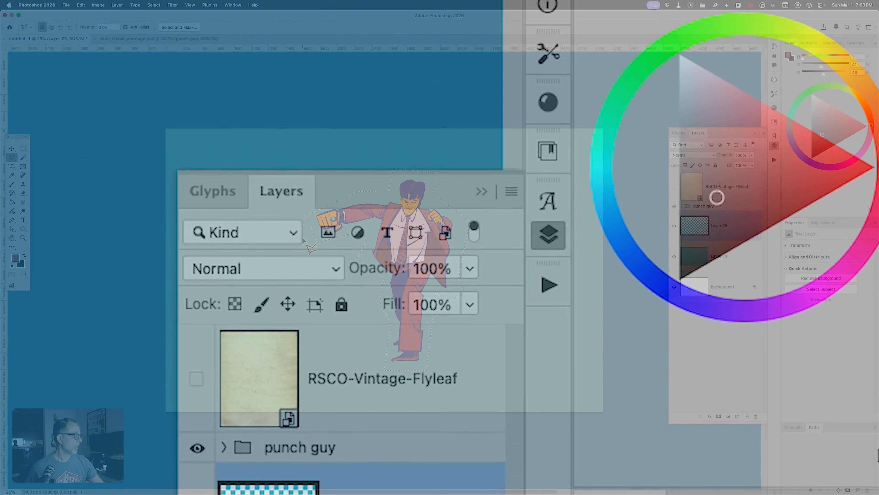
Fill the jagged selection on Layer 75 with light peach and deselect
{"action": "left_click_drag", "start_coordinate": [835, 112], "coordinate": [835, 107]}
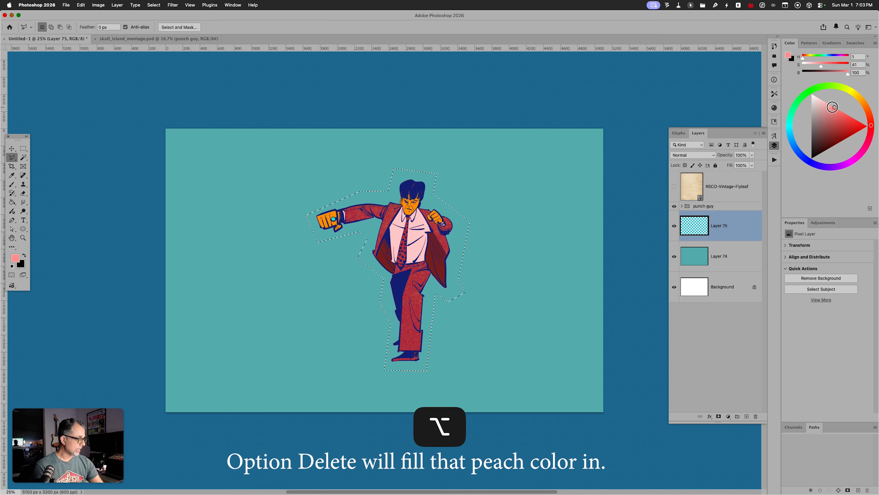
{"action": "key", "text": "alt+BackSpace"}
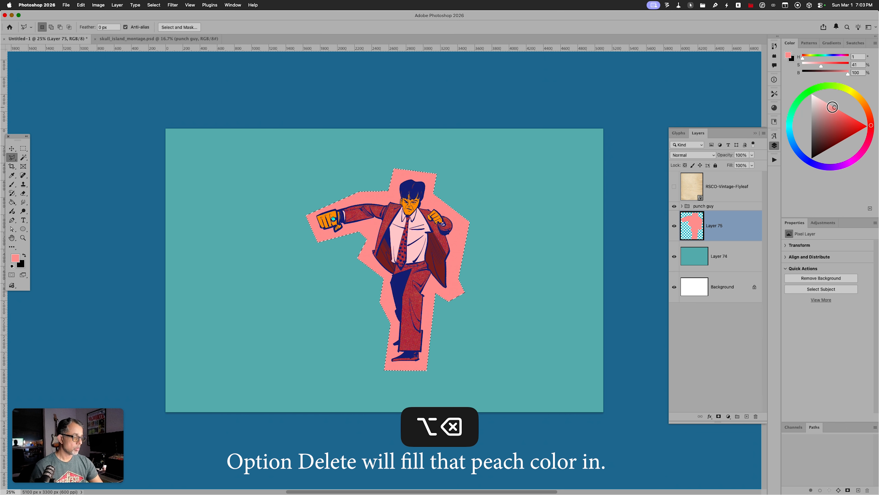
{"action": "key", "text": "super+d"}
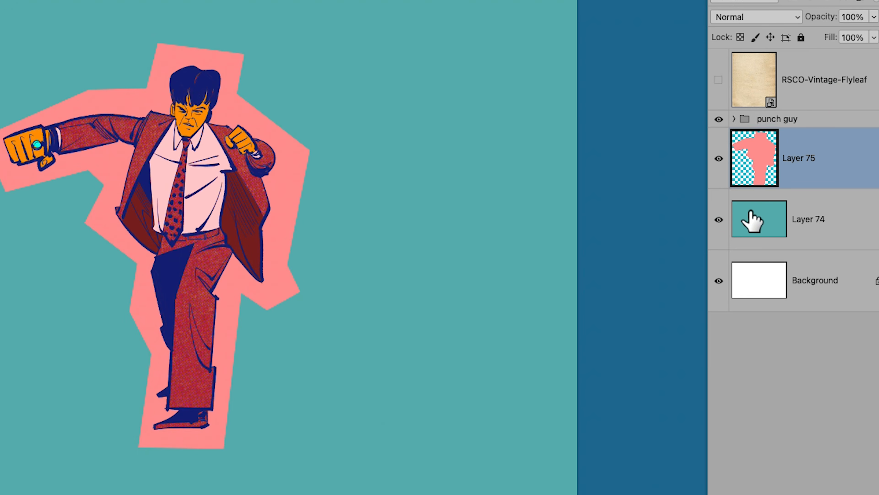
Duplicate Layer 75, darken the lower one to Lightness -20, and offset it 20 px right, 13 px down
{"action": "left_click_drag", "start_coordinate": [748, 222], "coordinate": [753, 248]}
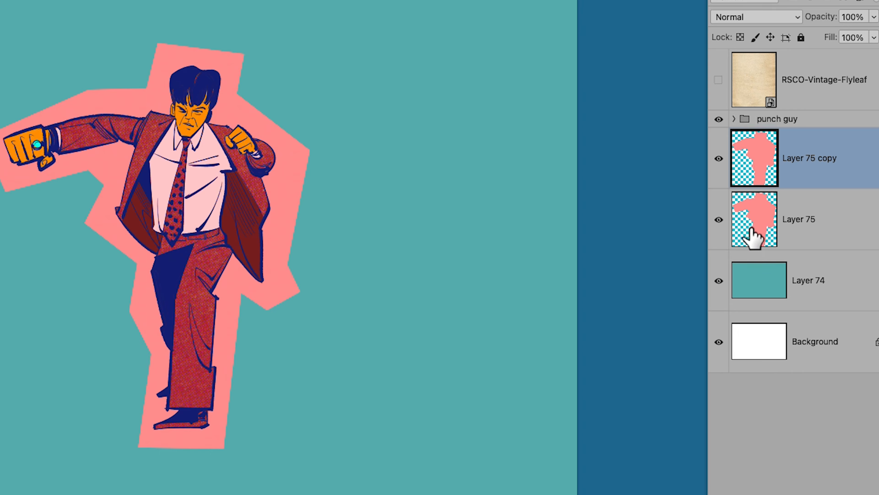
{"action": "left_click", "coordinate": [793, 227]}
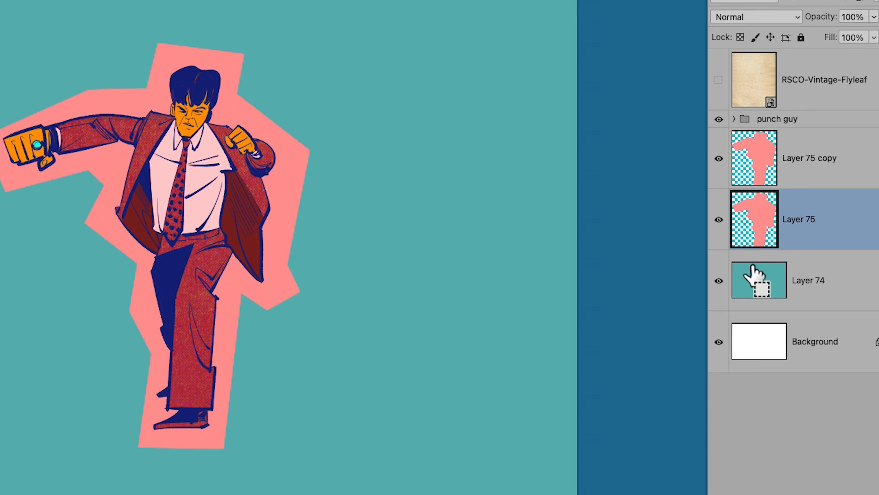
{"action": "key", "text": "super+u"}
{"action": "left_click_drag", "start_coordinate": [636, 207], "coordinate": [630, 208]}
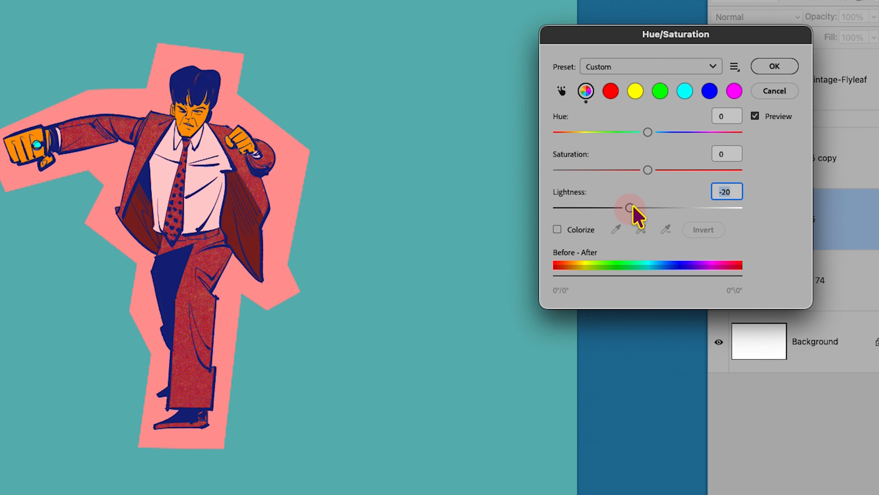
{"action": "left_click", "coordinate": [774, 68]}
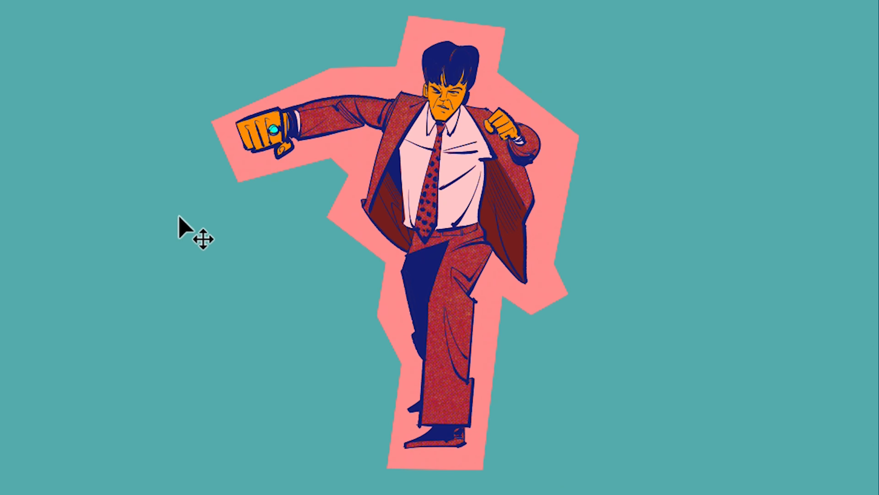
{"action": "left_click_drag", "start_coordinate": [553, 396], "coordinate": [560, 403]}
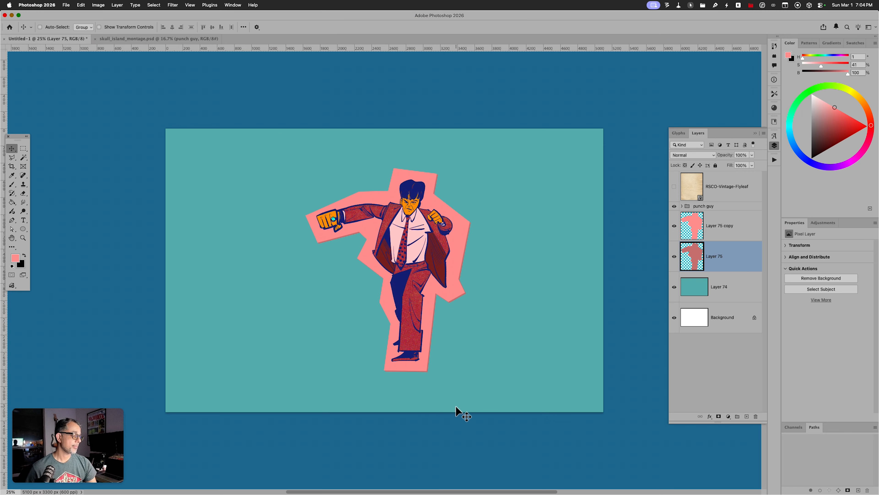
{"action": "key", "text": "super+equal"}
{"action": "key", "text": "super+equal"}
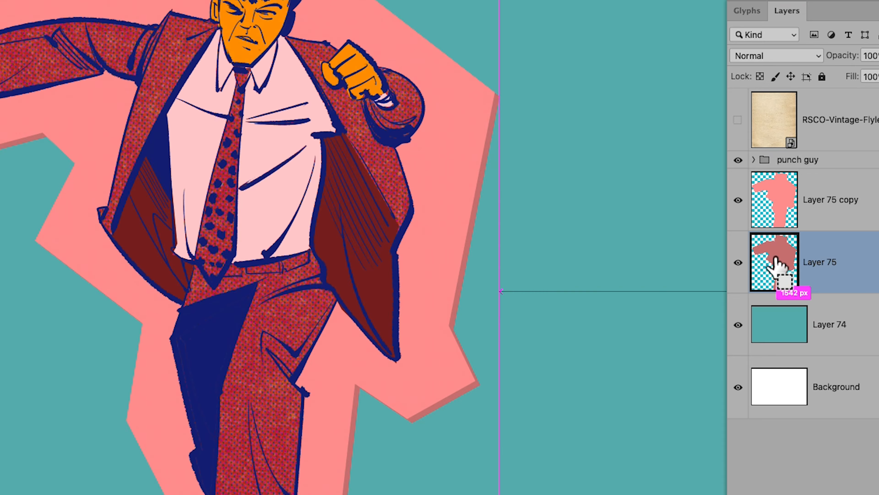
Load the darker offset Layer 75 shape as a selection
{"action": "left_click", "coordinate": [694, 261], "text": "super"}
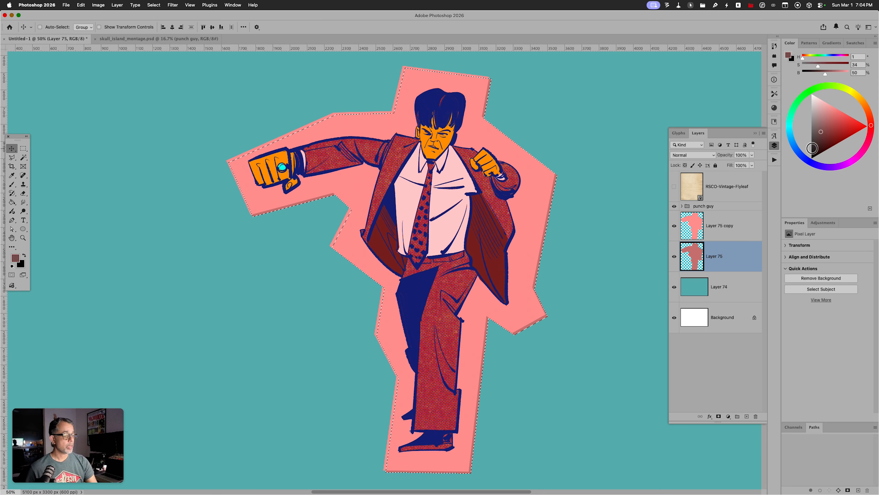
Brush dark red texture along the cutout's lower and right edges, deselect, and bring up the paper library
{"action": "key", "text": "b"}
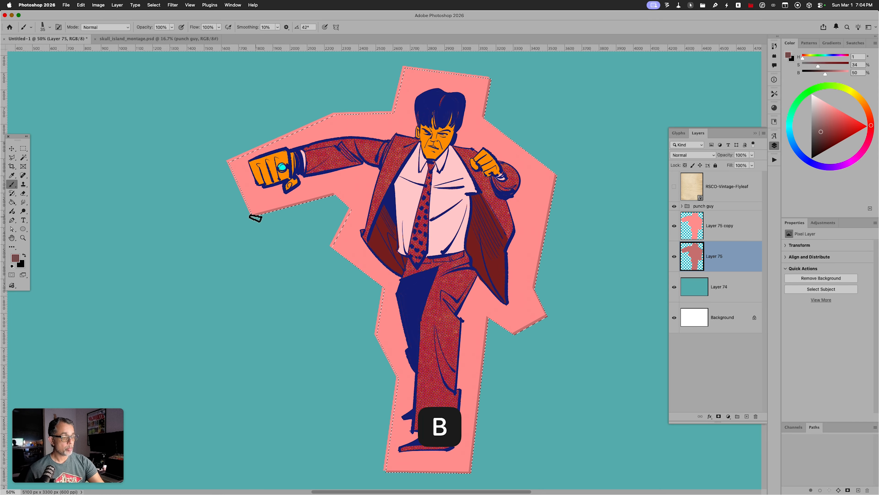
{"action": "left_click_drag", "start_coordinate": [256, 217], "coordinate": [280, 207]}
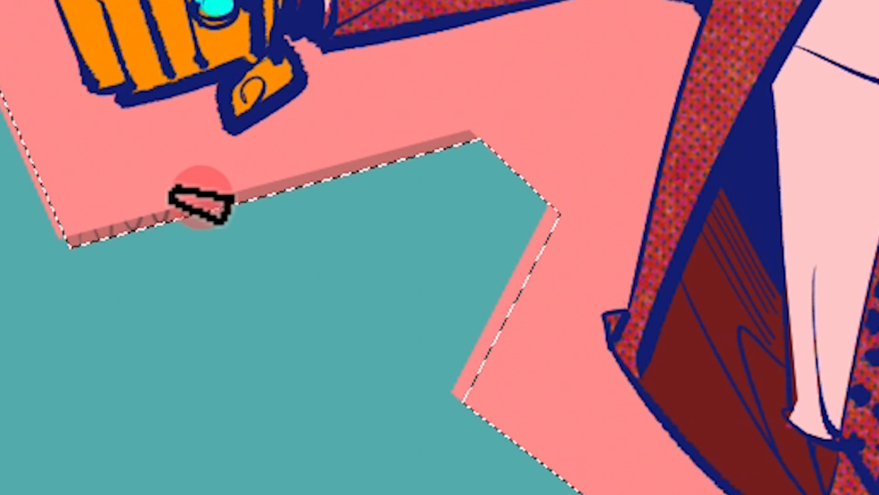
{"action": "mouse_move", "coordinate": [202, 196]}
{"action": "left_mouse_down"}
{"action": "mouse_move", "coordinate": [261, 204]}
{"action": "mouse_move", "coordinate": [310, 170]}
{"action": "mouse_move", "coordinate": [391, 169]}
{"action": "mouse_move", "coordinate": [448, 140]}
{"action": "mouse_move", "coordinate": [502, 135]}
{"action": "left_mouse_up"}
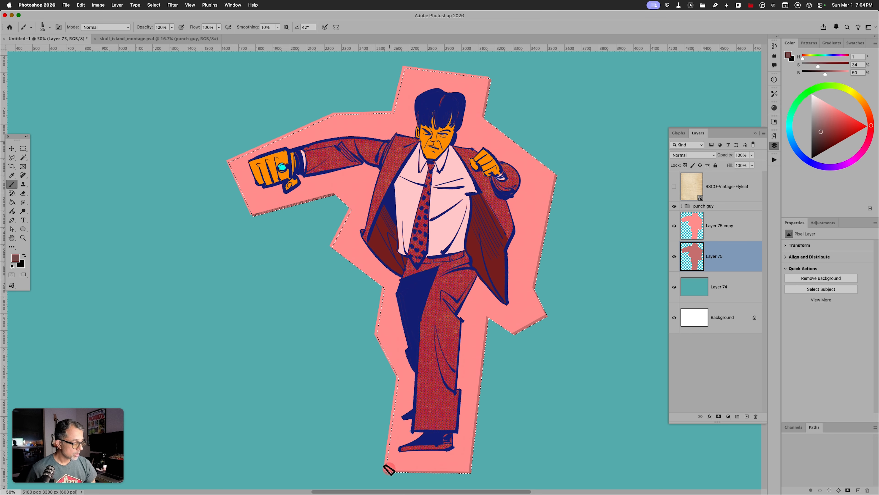
{"action": "left_click_drag", "start_coordinate": [389, 470], "coordinate": [430, 469]}
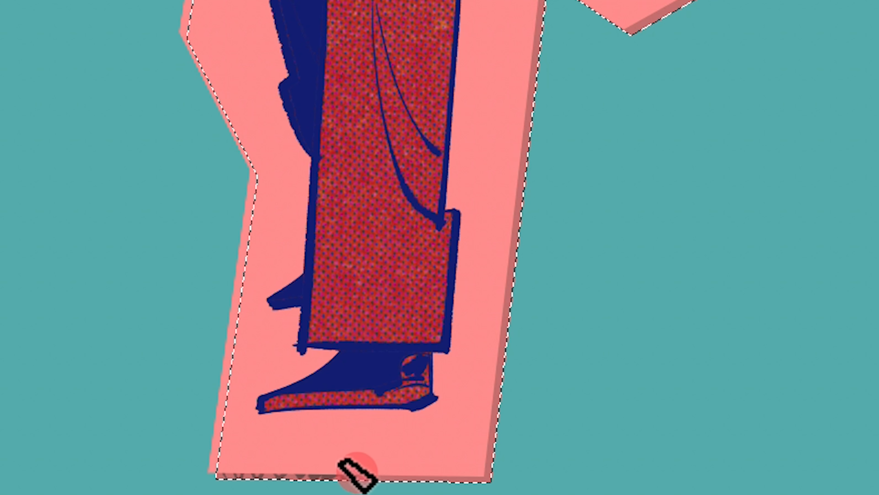
{"action": "mouse_move", "coordinate": [356, 475]}
{"action": "left_mouse_down"}
{"action": "mouse_move", "coordinate": [496, 474]}
{"action": "mouse_move", "coordinate": [496, 349]}
{"action": "mouse_move", "coordinate": [514, 273]}
{"action": "mouse_move", "coordinate": [543, 248]}
{"action": "mouse_move", "coordinate": [517, 268]}
{"action": "mouse_move", "coordinate": [504, 232]}
{"action": "mouse_move", "coordinate": [549, 159]}
{"action": "mouse_move", "coordinate": [528, 177]}
{"action": "mouse_move", "coordinate": [506, 168]}
{"action": "mouse_move", "coordinate": [529, 145]}
{"action": "mouse_move", "coordinate": [517, 117]}
{"action": "mouse_move", "coordinate": [538, 68]}
{"action": "mouse_move", "coordinate": [527, 78]}
{"action": "mouse_move", "coordinate": [541, 37]}
{"action": "mouse_move", "coordinate": [526, 4]}
{"action": "left_mouse_up"}
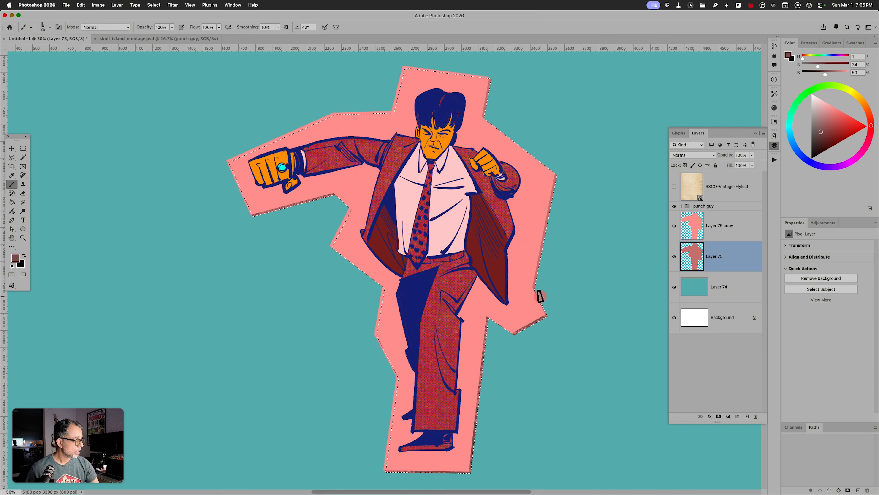
{"action": "left_click_drag", "start_coordinate": [536, 271], "coordinate": [545, 253]}
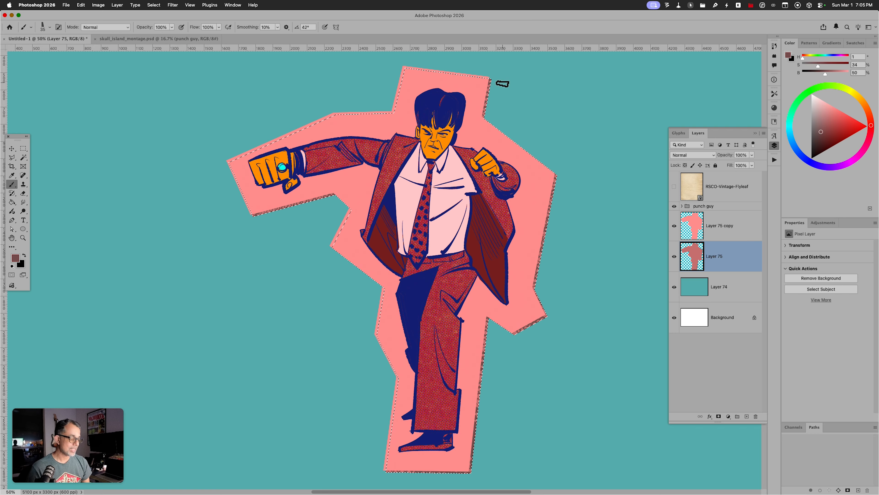
{"action": "key", "text": "super+d"}
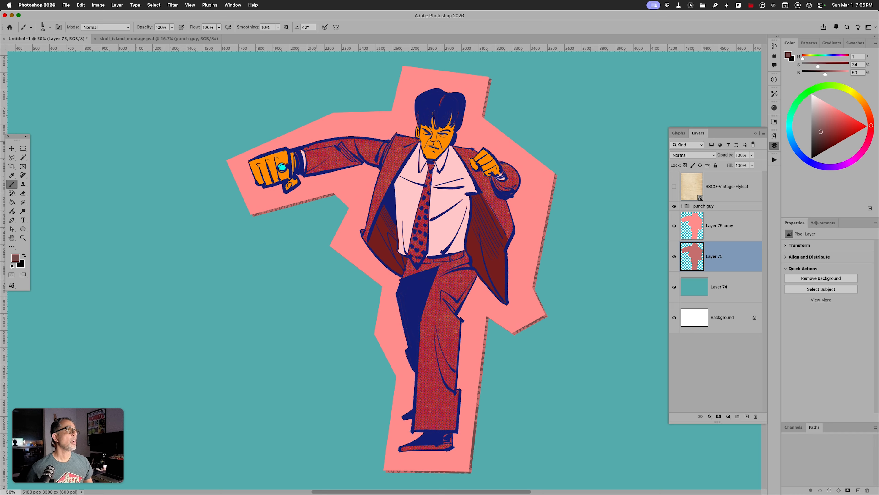
{"action": "left_click_drag", "start_coordinate": [485, 0], "coordinate": [227, 47]}
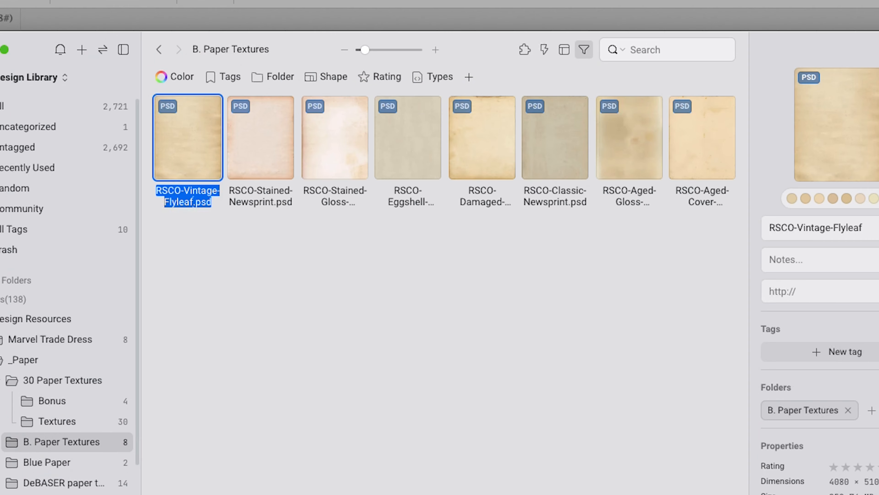
Choose RSCO-Damaged-Card-Stock over Classic-Newsprint in Eagle and move the library aside
{"action": "left_click_drag", "start_coordinate": [287, 60], "coordinate": [324, 25]}
{"action": "left_click", "coordinate": [527, 133]}
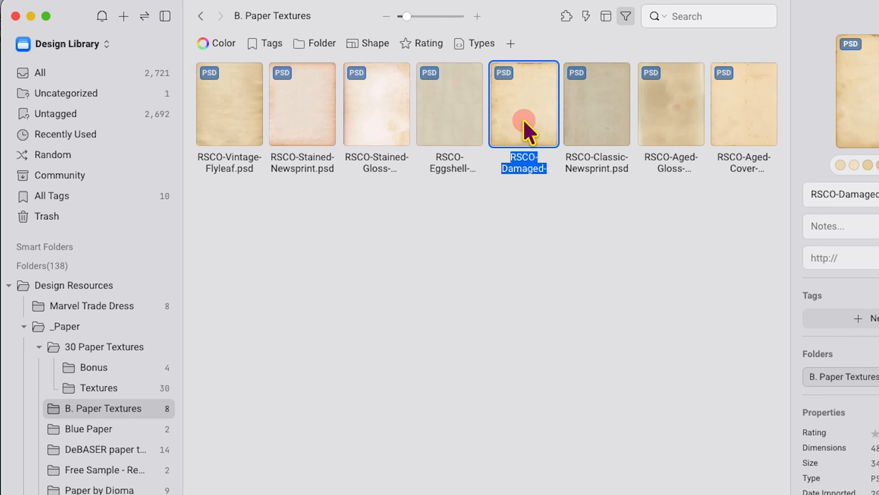
{"action": "left_click", "coordinate": [582, 128]}
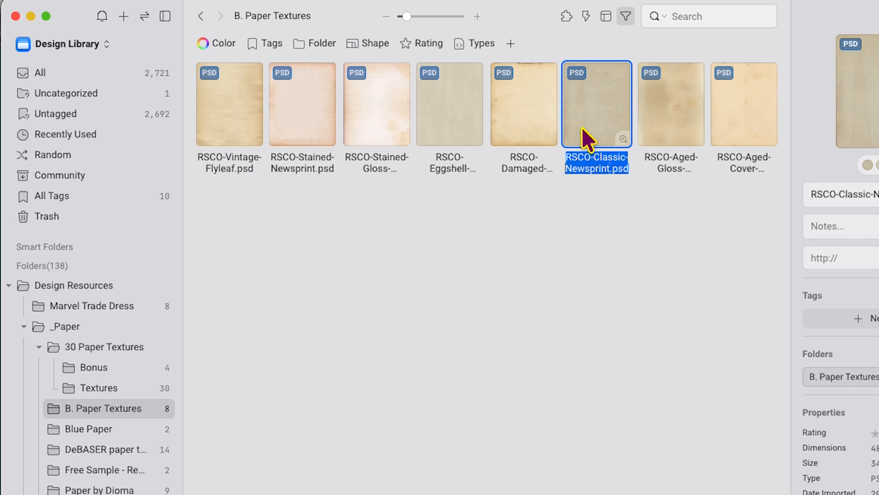
{"action": "left_click", "coordinate": [529, 119]}
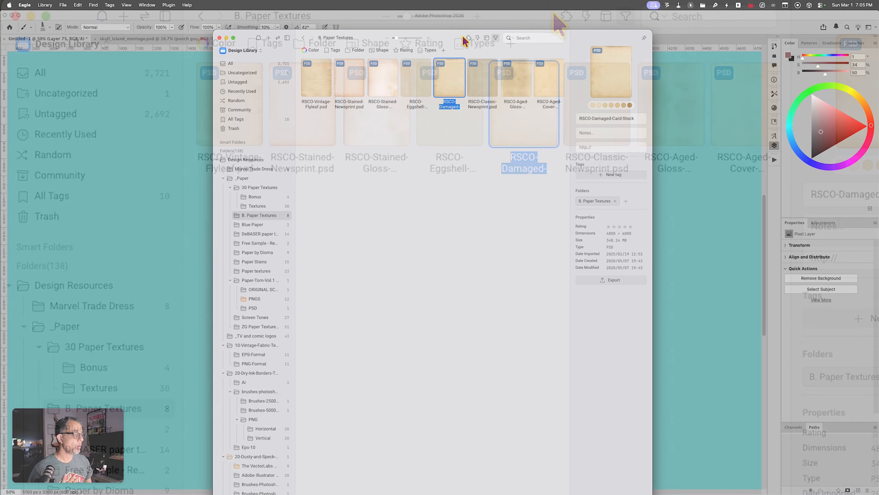
{"action": "left_click_drag", "start_coordinate": [463, 36], "coordinate": [441, 0]}
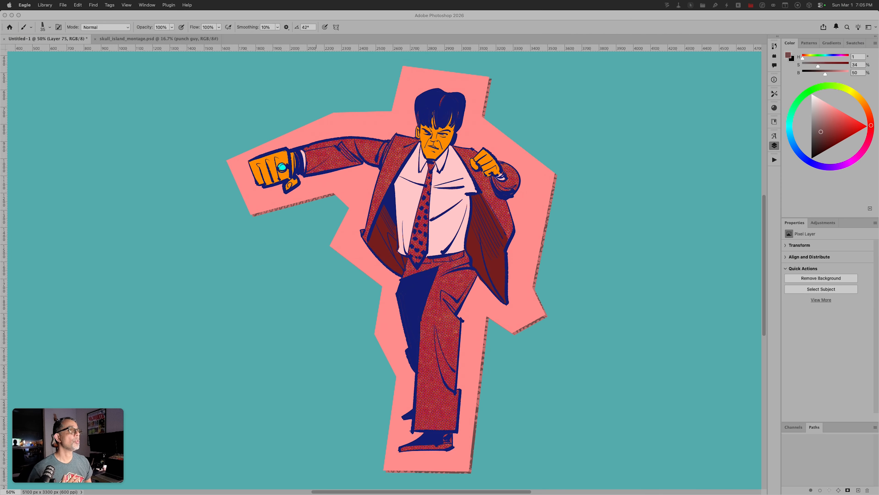
Commit the placed damaged card-stock texture and move its layer above the punch guy group
{"action": "left_click", "coordinate": [461, 237]}
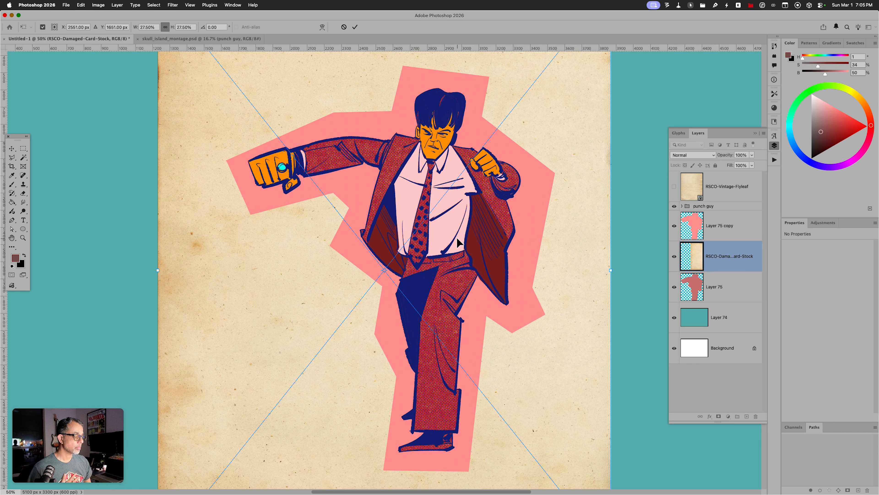
{"action": "key", "text": "Return"}
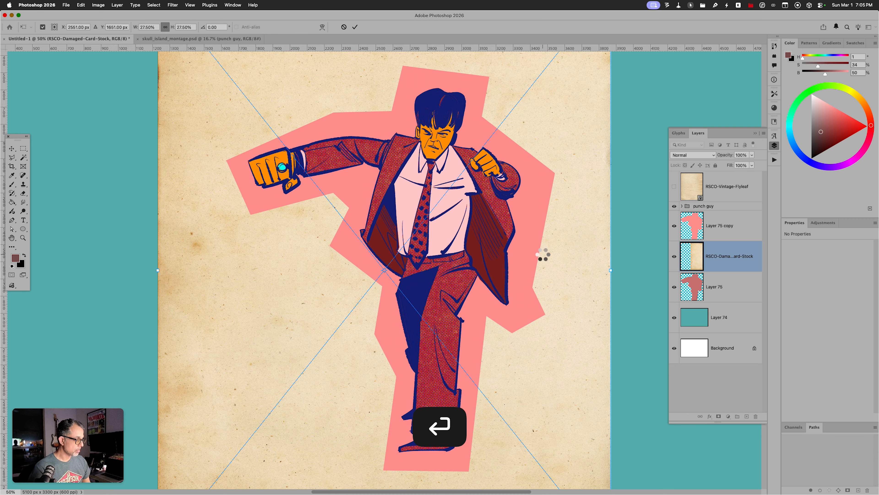
{"action": "key", "text": "super+minus"}
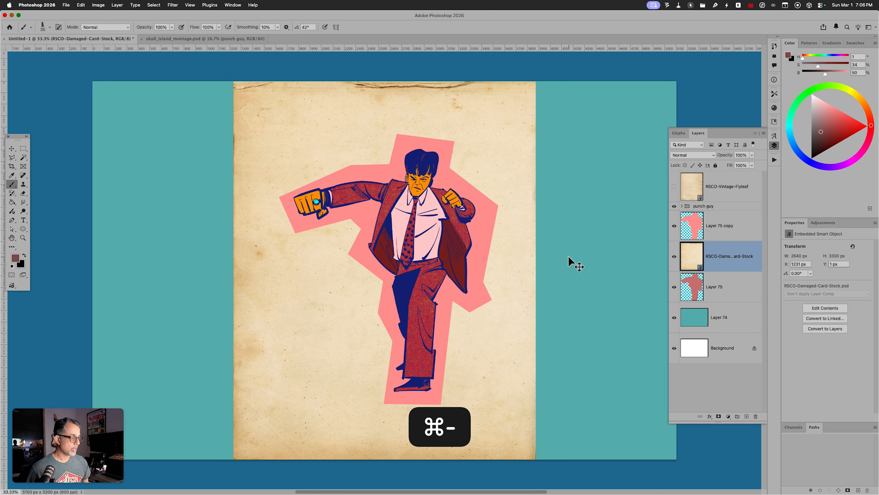
{"action": "left_click_drag", "start_coordinate": [717, 248], "coordinate": [728, 201]}
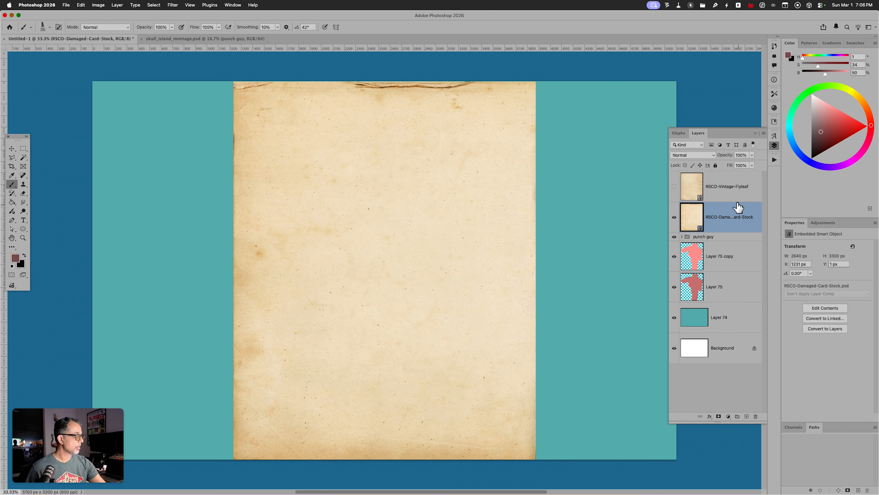
Delete the unused RSCO-Vintage-Flyleaf layer and check the paper texture's visibility
{"action": "left_click", "coordinate": [730, 195]}
{"action": "left_click", "coordinate": [756, 416]}
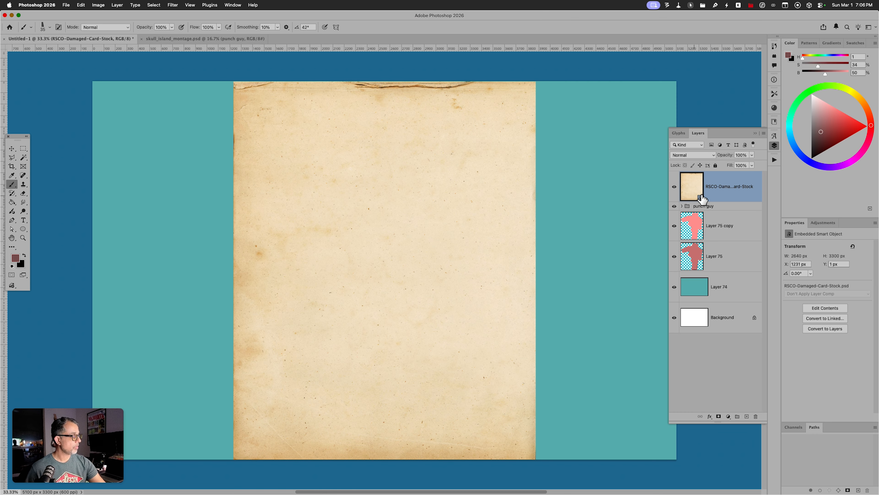
{"action": "left_click", "coordinate": [674, 187]}
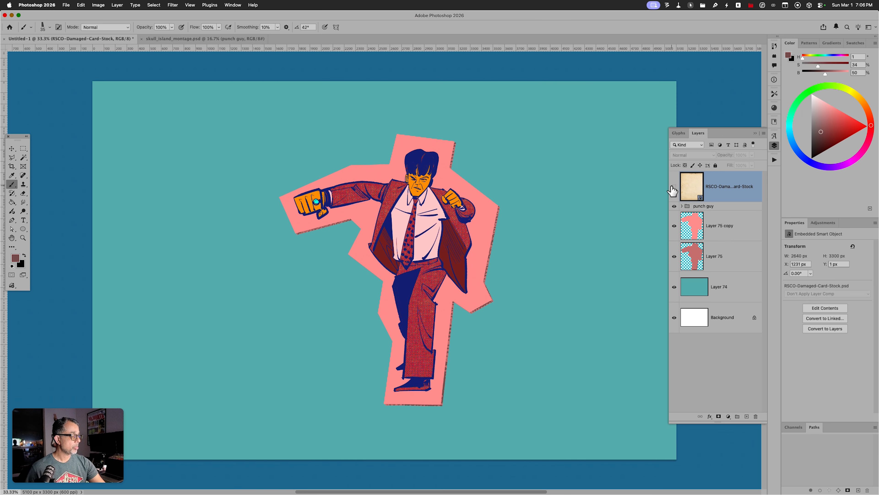
{"action": "left_click", "coordinate": [674, 187]}
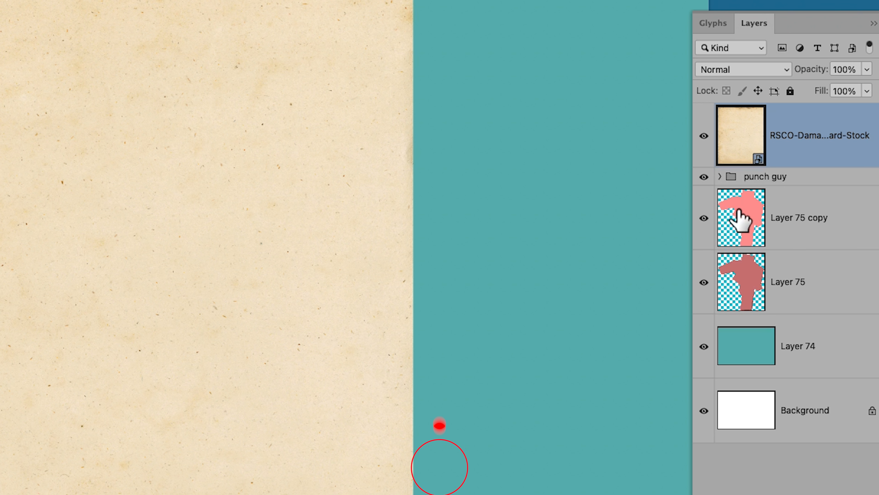
Copy the damaged paper in the Layer 75 copy shape onto its own layer and hide the full sheet
{"action": "left_click", "coordinate": [811, 227]}
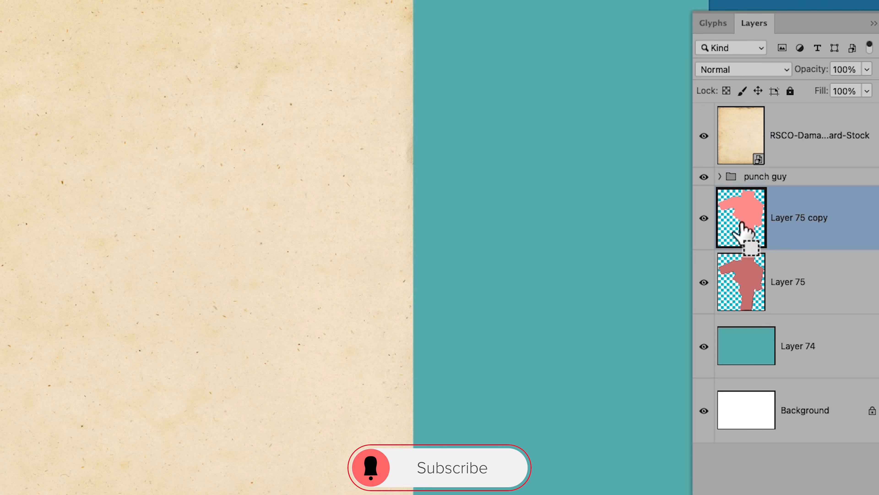
{"action": "left_click", "coordinate": [740, 210], "text": "super"}
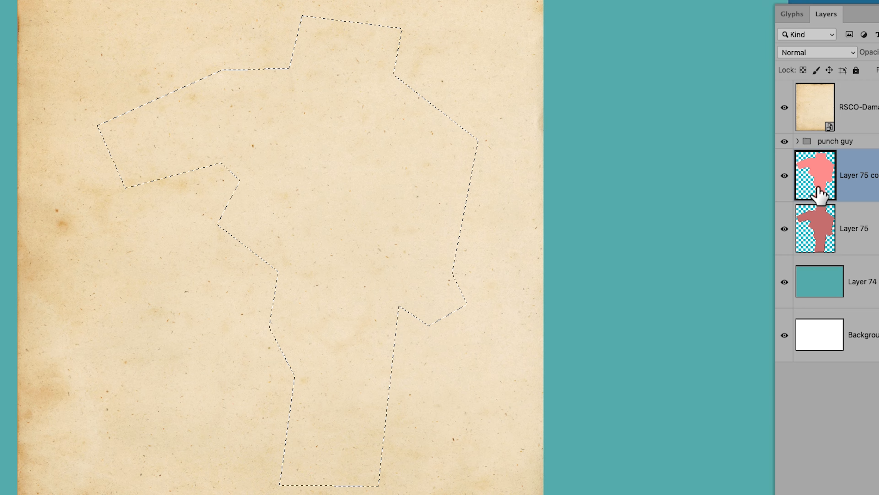
{"action": "left_click", "coordinate": [860, 115]}
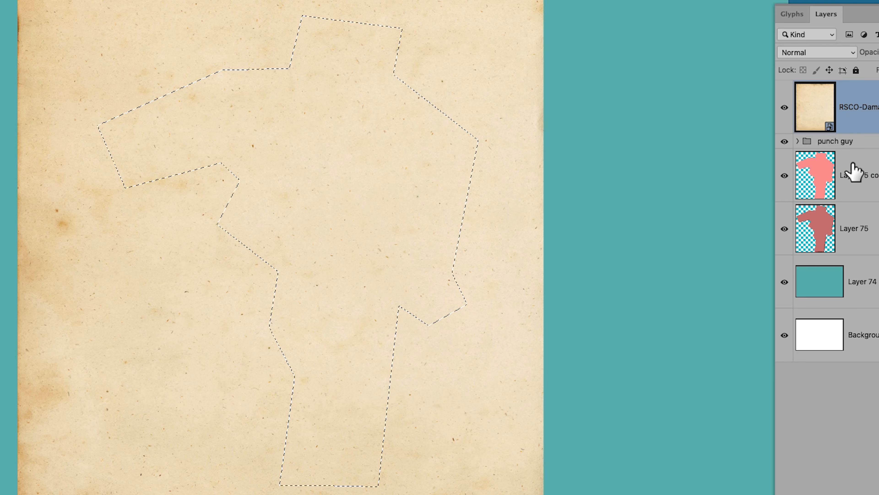
{"action": "key", "text": "super+j"}
{"action": "left_click", "coordinate": [785, 175]}
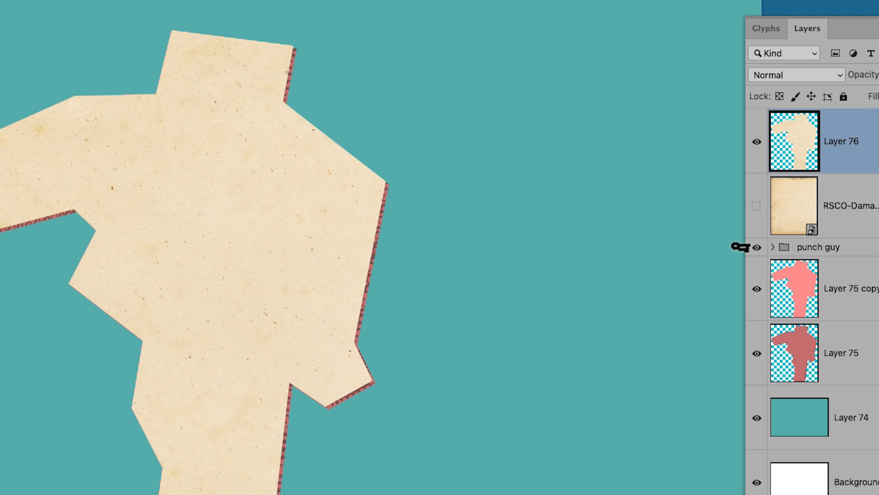
{"action": "left_click", "coordinate": [795, 76]}
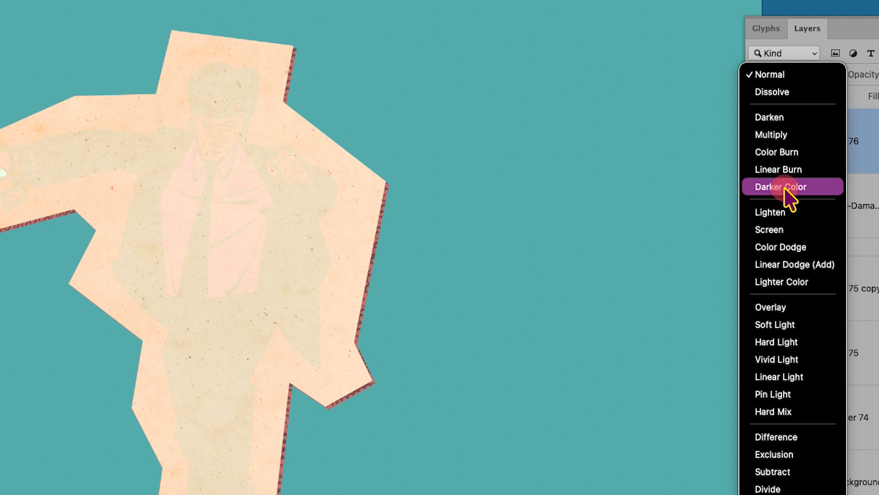
Set the paper-textured Layer 76 to Multiply and add an empty Layer 77 above it
{"action": "left_click", "coordinate": [795, 140]}
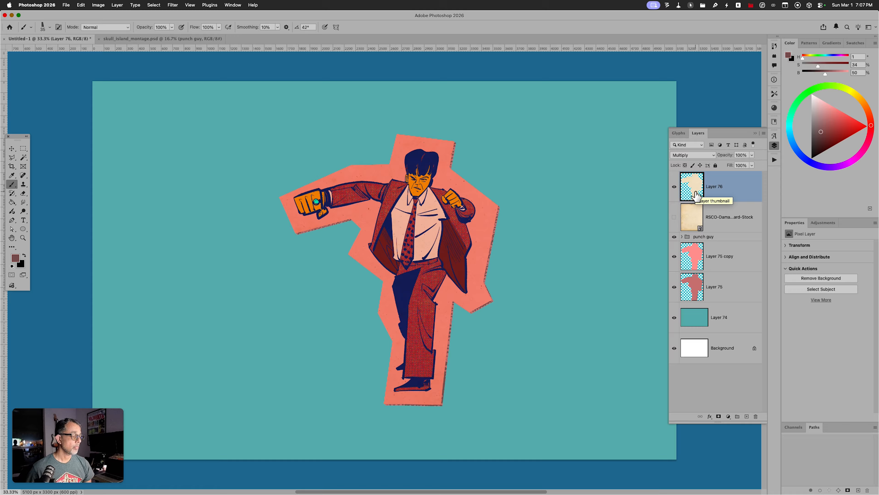
{"action": "key", "text": "alt+shift+super+n"}
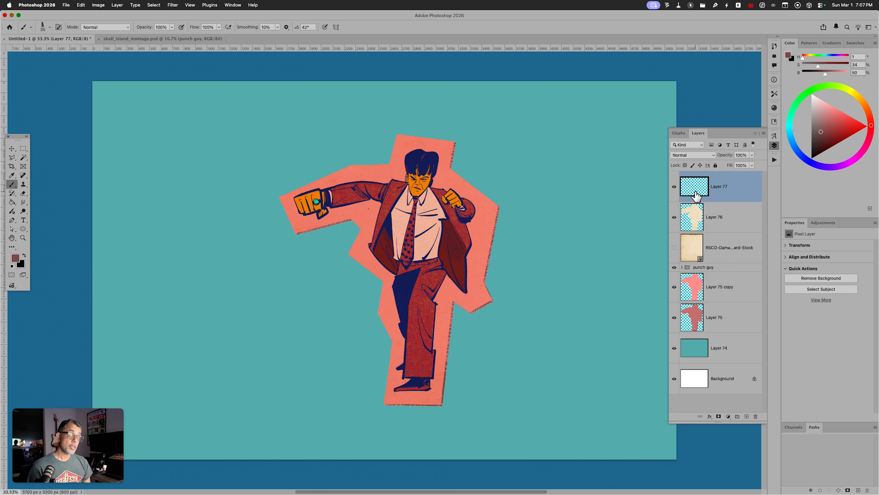
Brush thin grey crease lines across the cutout near the trousers, lower right edge, fist and hair
{"action": "key", "text": "b"}
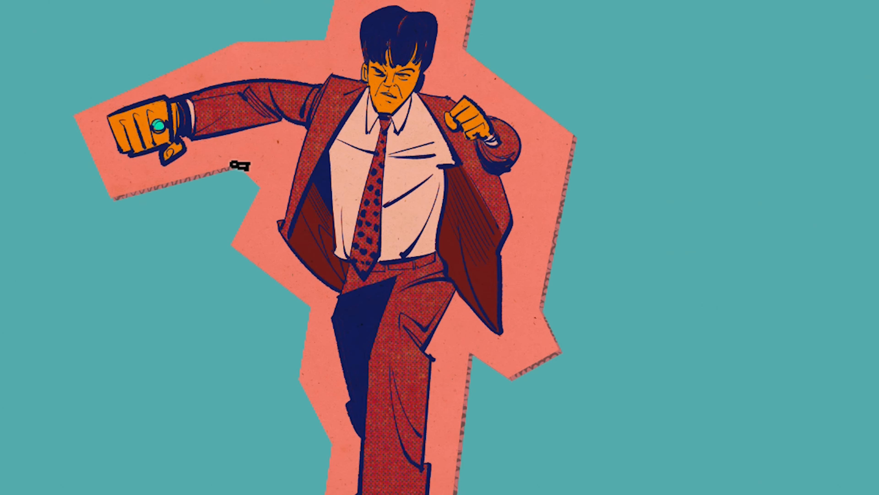
{"action": "left_click_drag", "start_coordinate": [351, 220], "coordinate": [377, 214]}
{"action": "left_click_drag", "start_coordinate": [300, 152], "coordinate": [301, 152]}
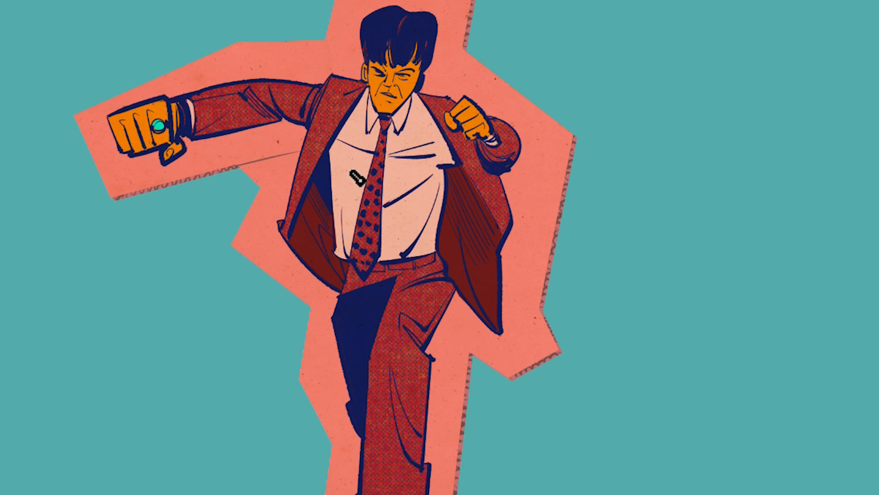
{"action": "left_click_drag", "start_coordinate": [434, 322], "coordinate": [490, 370]}
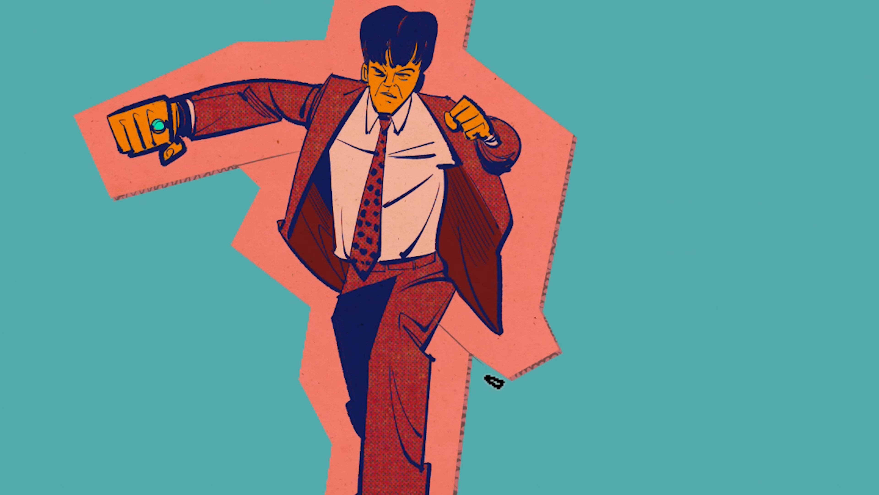
{"action": "left_click_drag", "start_coordinate": [423, 317], "coordinate": [510, 384]}
{"action": "left_click_drag", "start_coordinate": [517, 265], "coordinate": [565, 346]}
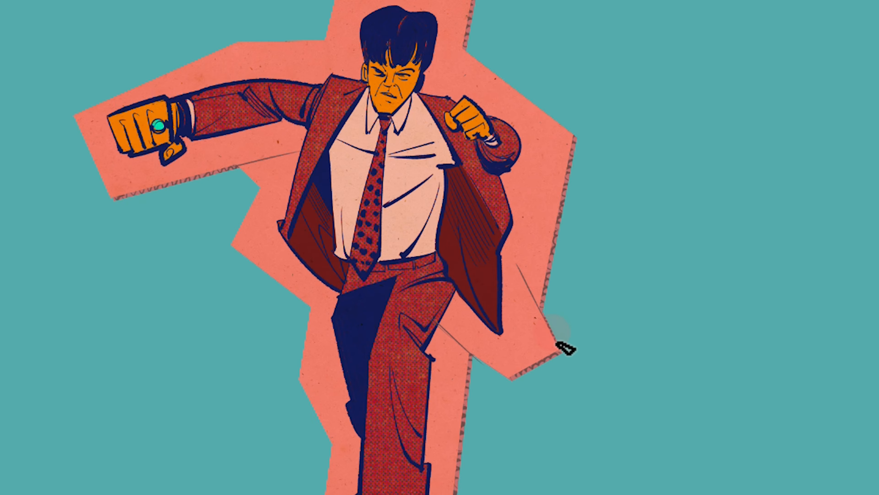
{"action": "left_click_drag", "start_coordinate": [464, 50], "coordinate": [456, 101]}
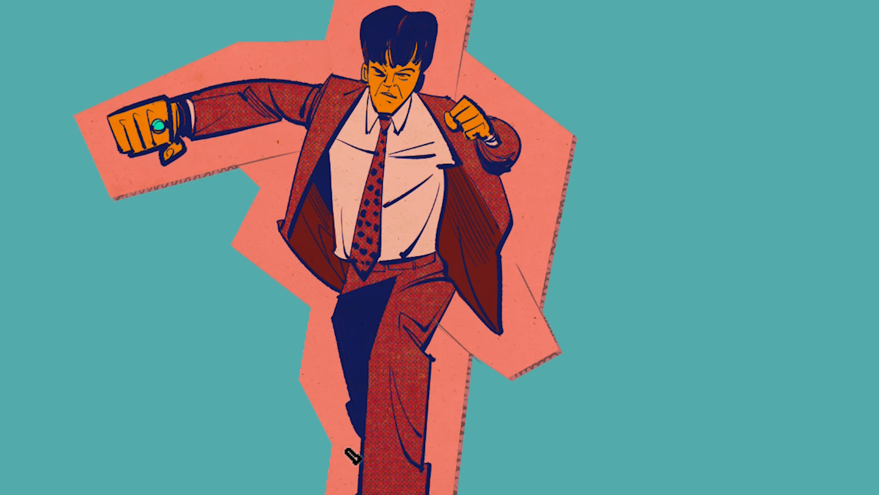
{"action": "left_click_drag", "start_coordinate": [332, 443], "coordinate": [401, 434]}
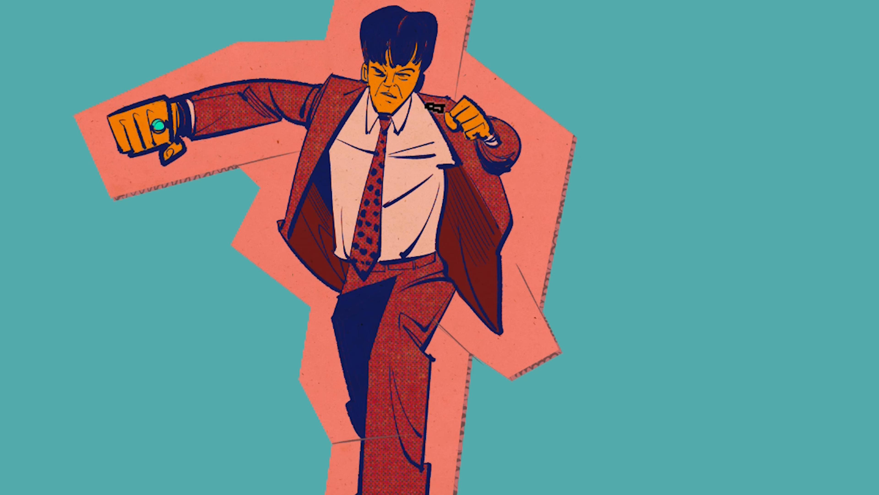
{"action": "left_click_drag", "start_coordinate": [322, 41], "coordinate": [400, 44]}
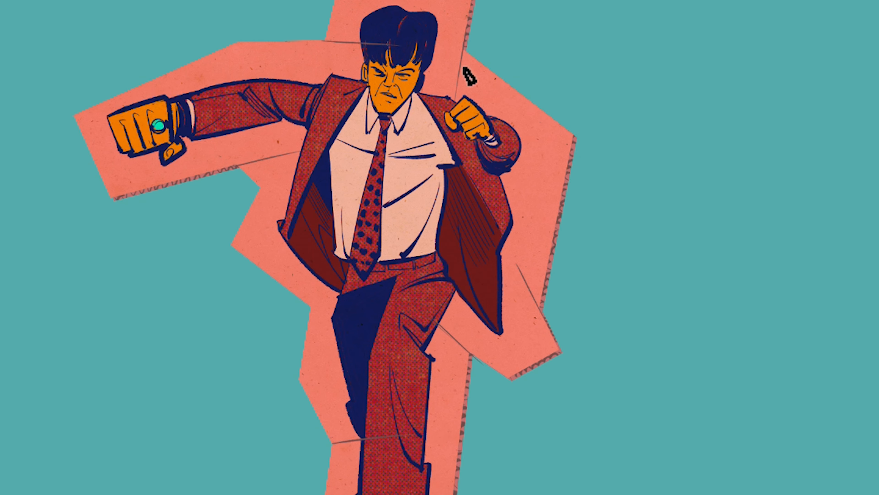